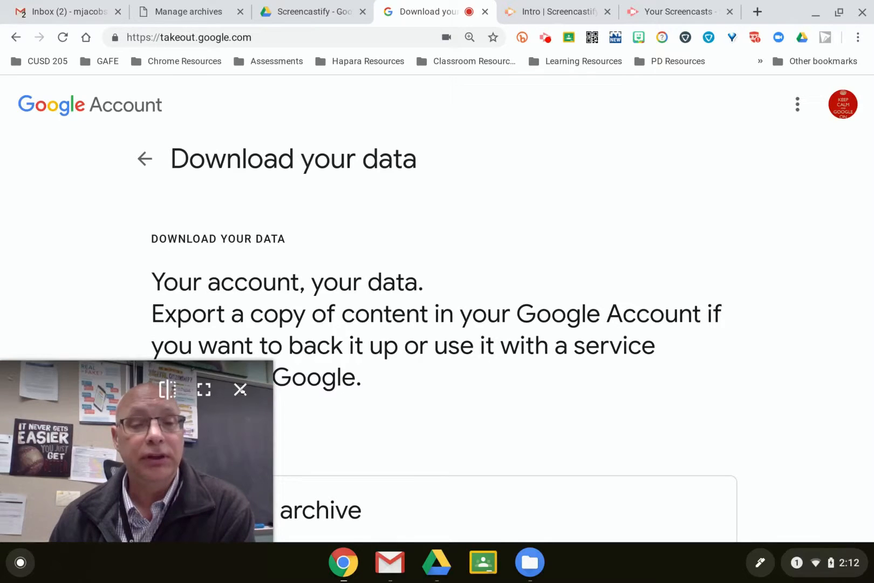
pyautogui.click(240, 389)
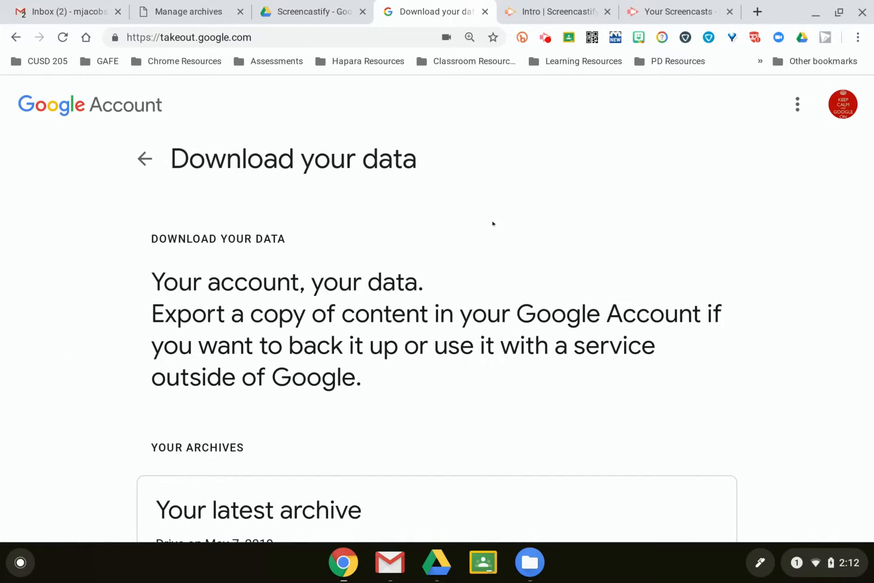
pyautogui.moveTo(252, 37); pyautogui.dragTo(160, 37)
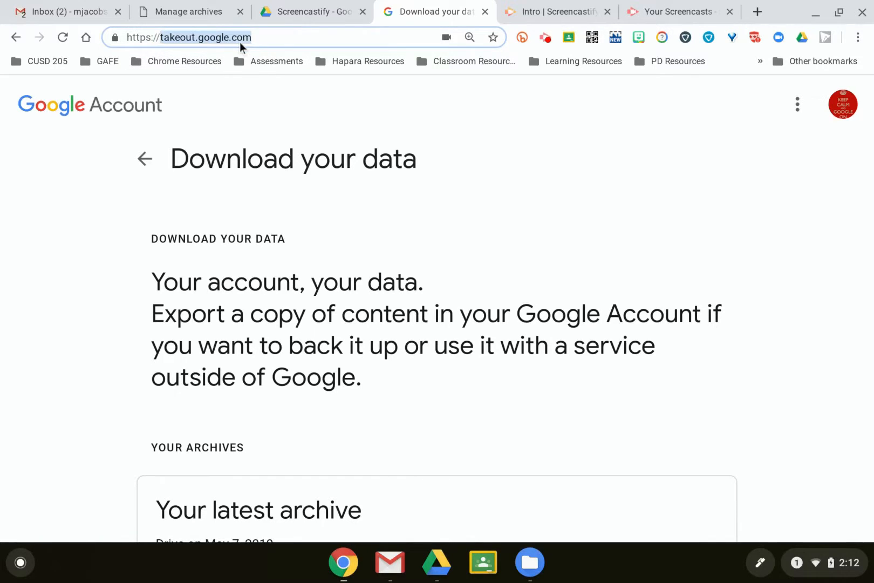
pyautogui.click(557, 223)
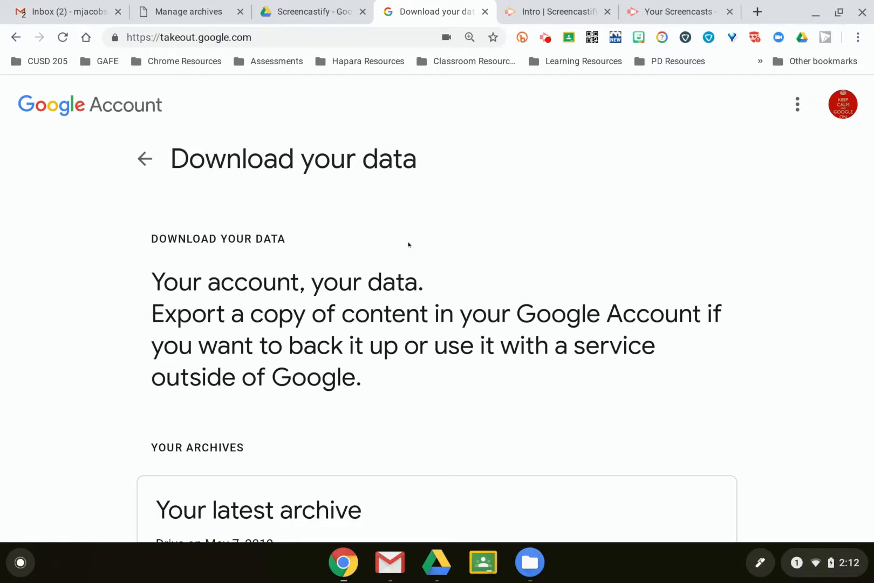
# Examine the list of Google products that can be included in a new archive.
pyautogui.scroll(-8, 395, 295)
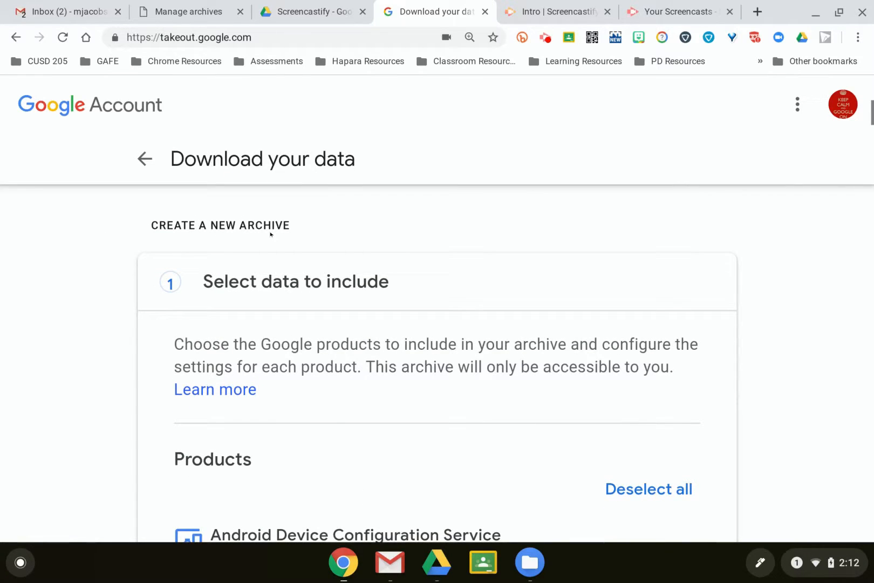
pyautogui.scroll(-3, 489, 273)
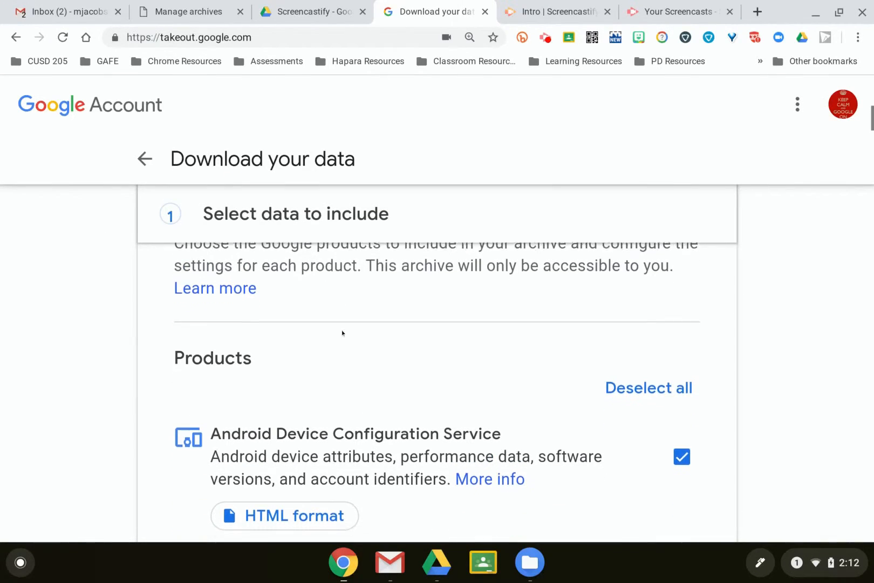
pyautogui.scroll(1, 304, 301)
pyautogui.scroll(-2, 302, 302)
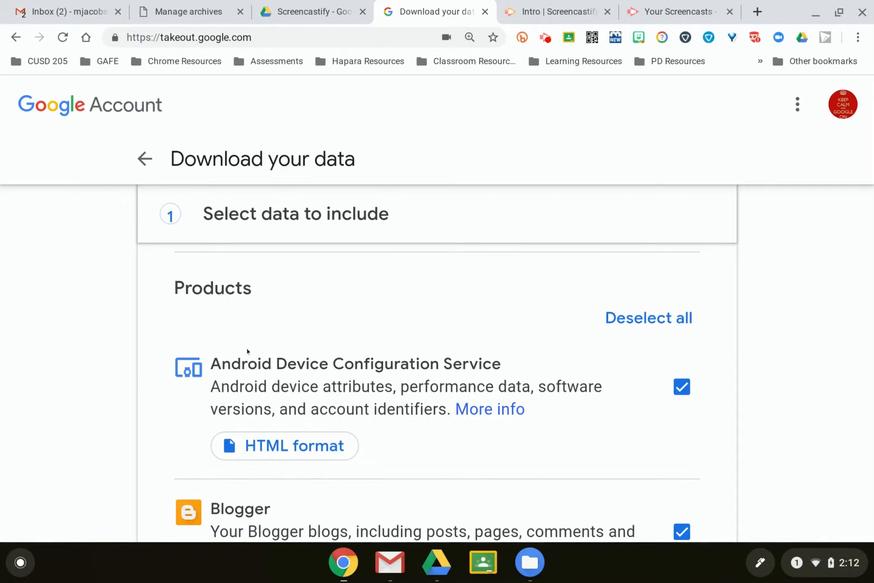
pyautogui.scroll(-1, 324, 362)
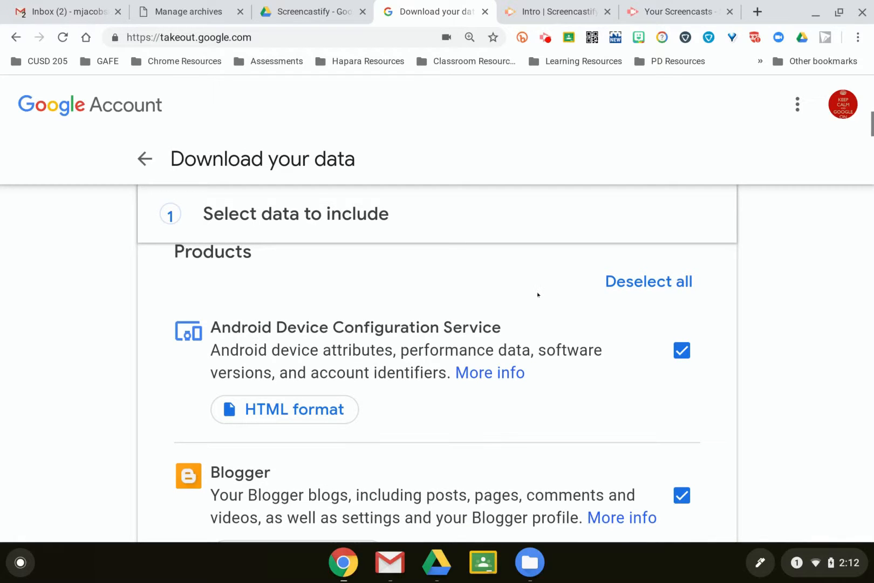
pyautogui.scroll(-7, 406, 355)
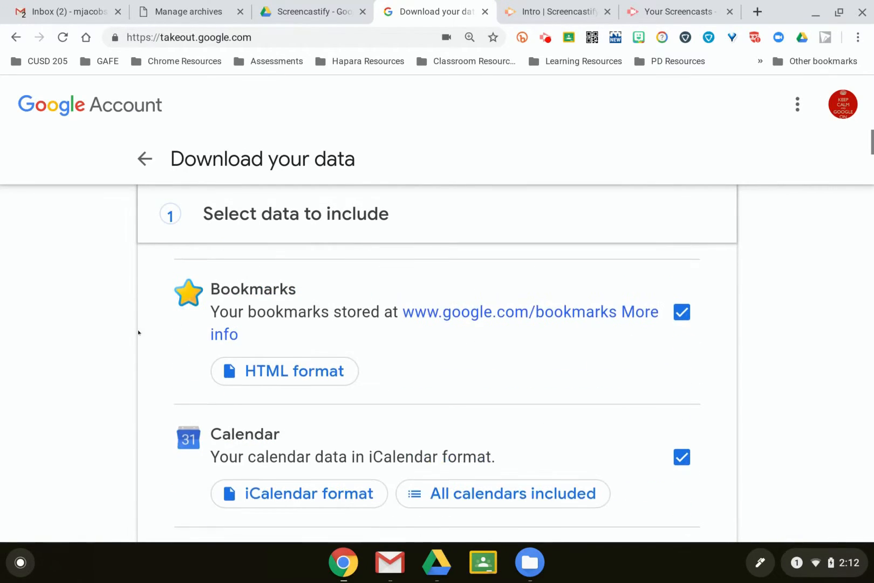
pyautogui.scroll(-4, 113, 336)
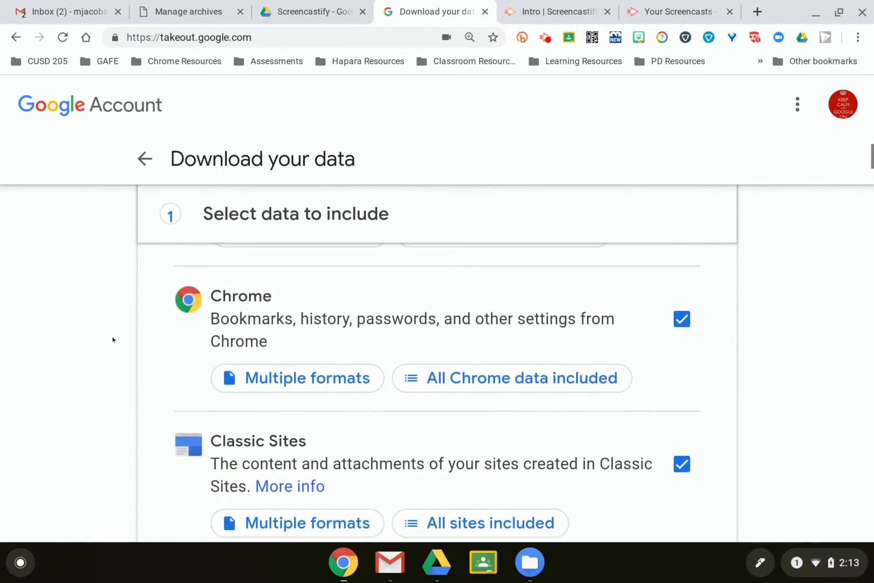
pyautogui.scroll(1, 113, 339)
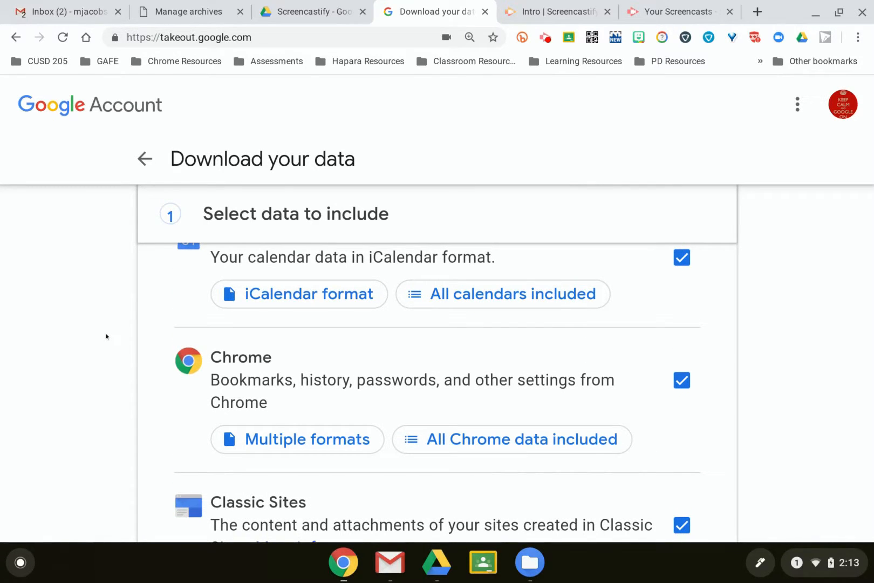
pyautogui.scroll(7, 100, 330)
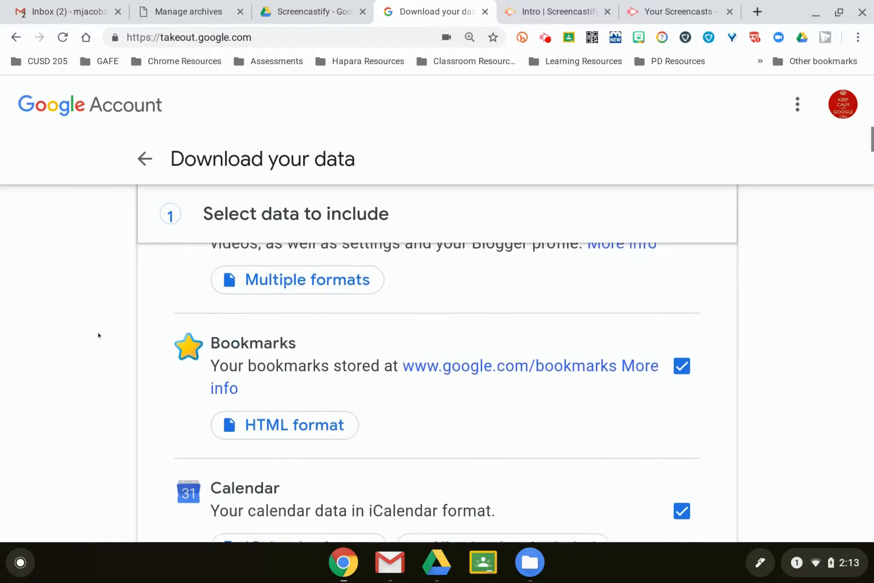
pyautogui.scroll(5, 95, 339)
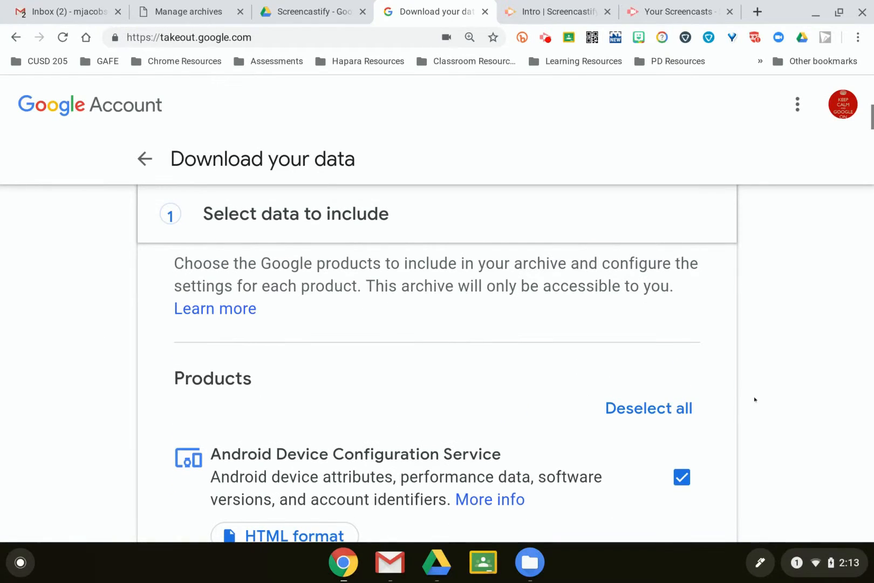
# Deselect all products and include only Drive in the new archive.
pyautogui.click(660, 409)
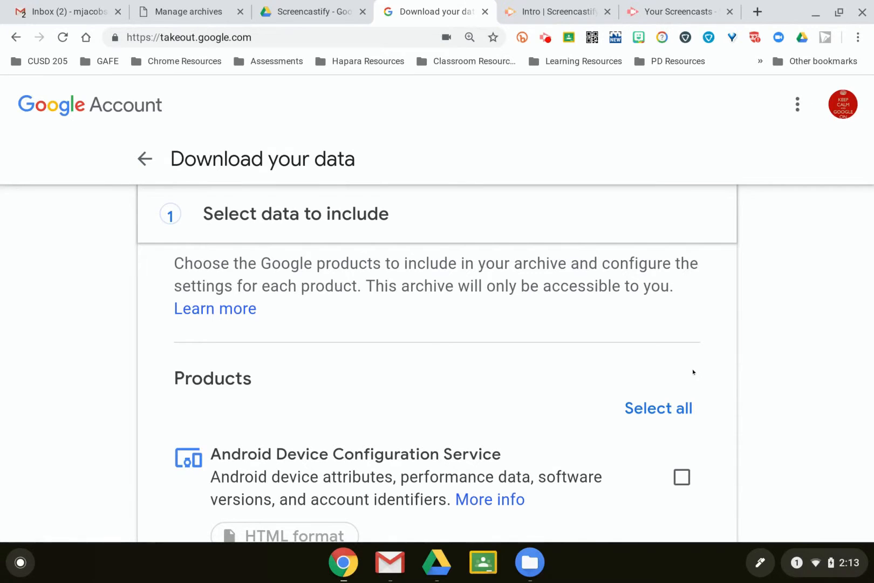
pyautogui.scroll(-5, 762, 345)
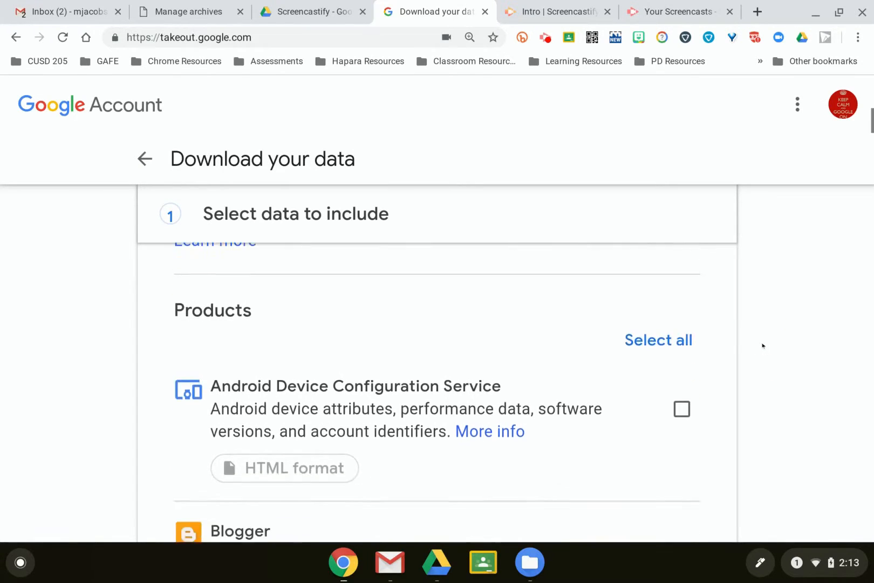
pyautogui.scroll(-10, 764, 346)
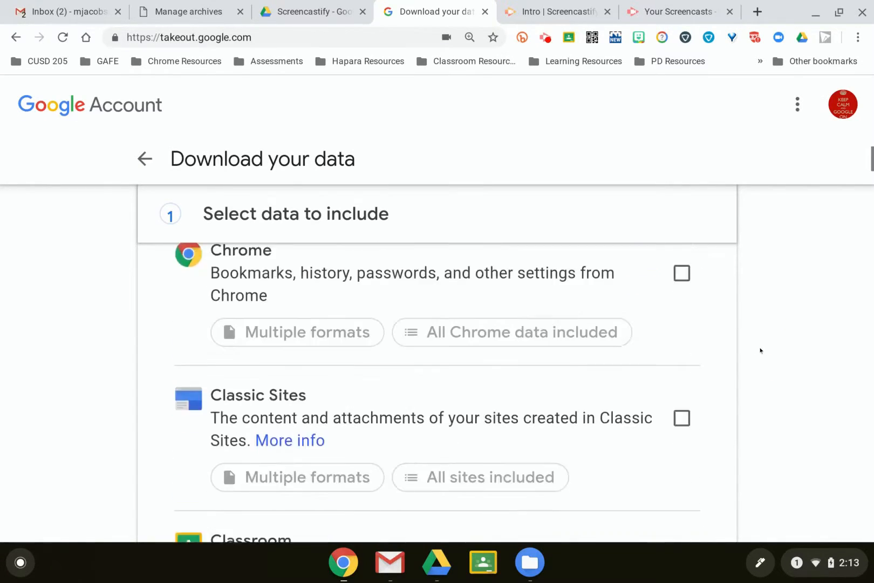
pyautogui.scroll(-10, 767, 359)
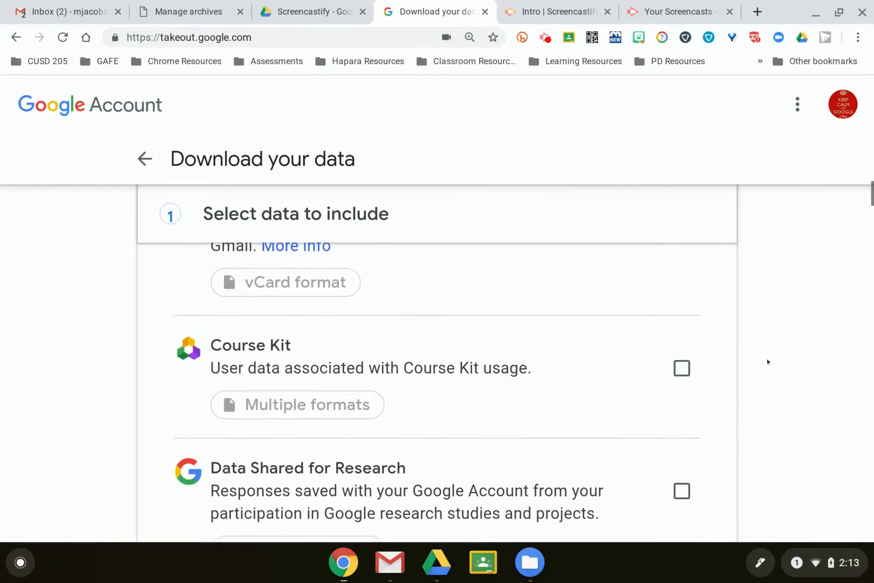
pyautogui.scroll(-5, 762, 360)
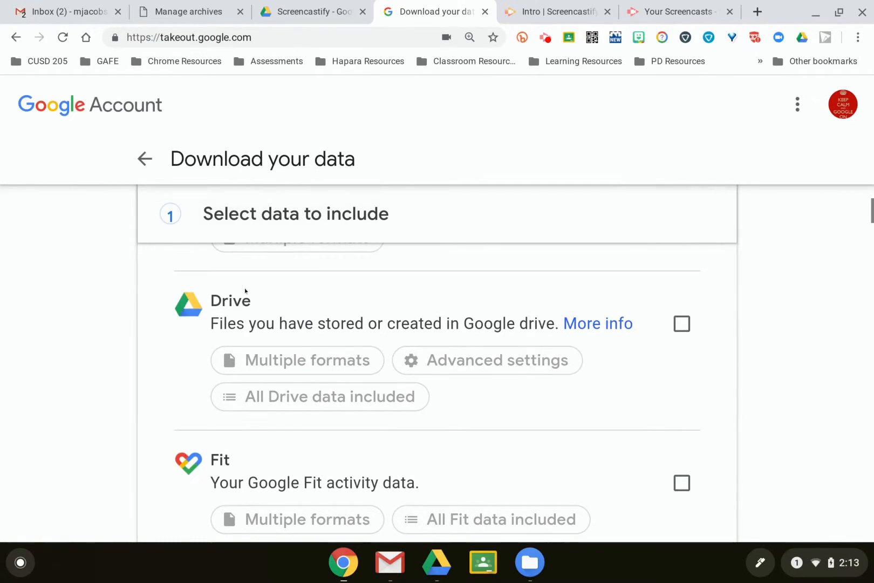
pyautogui.click(680, 328)
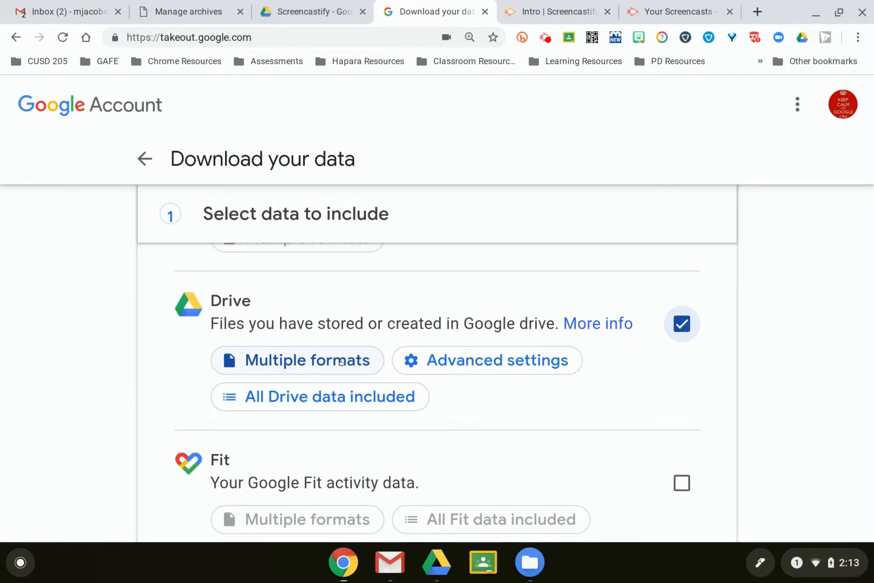
# Review Drive's export file formats and confirm them with DOCX for documents and JPG for drawings.
pyautogui.click(292, 362)
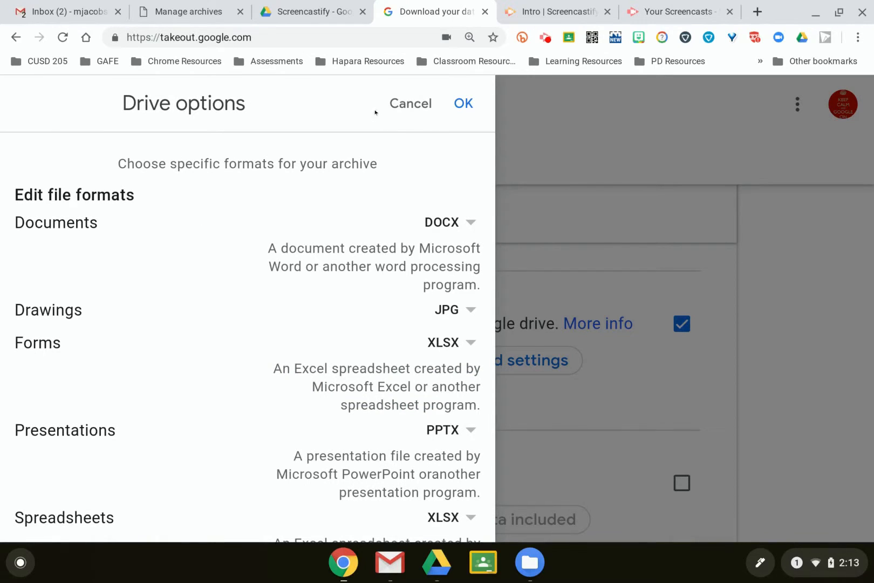
pyautogui.click(439, 225)
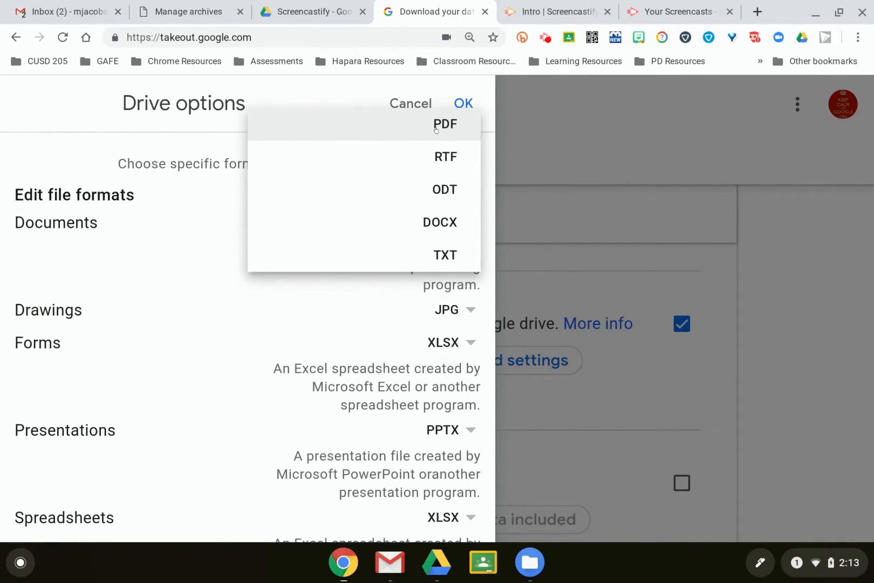
pyautogui.click(413, 225)
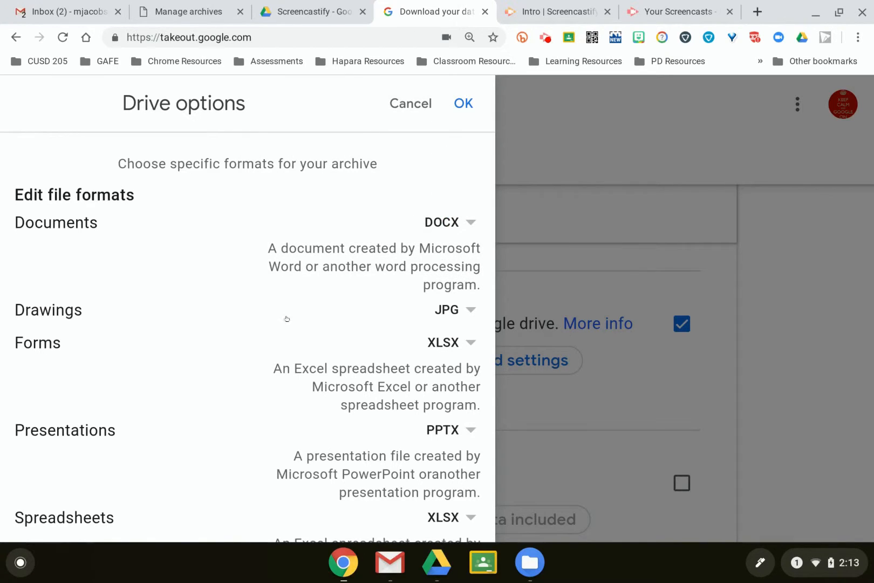
pyautogui.scroll(-2, 152, 312)
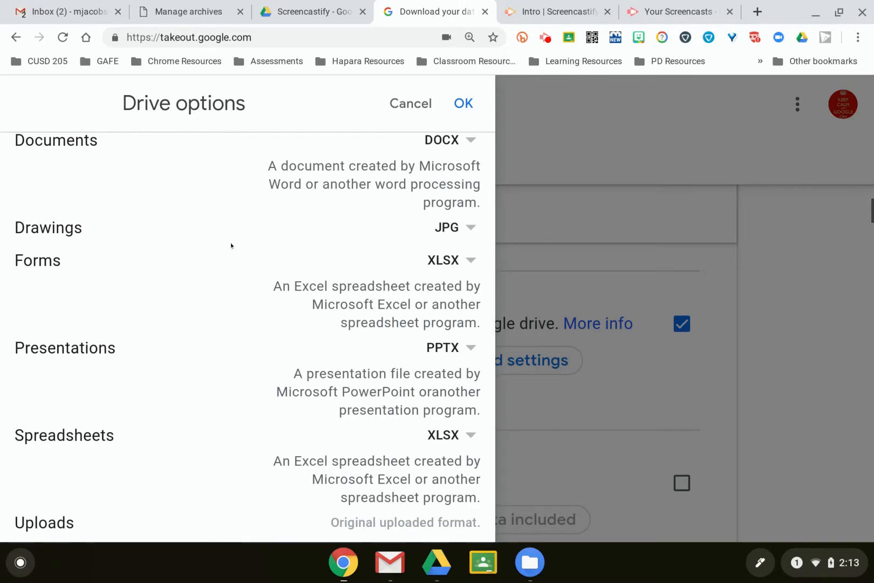
pyautogui.click(448, 228)
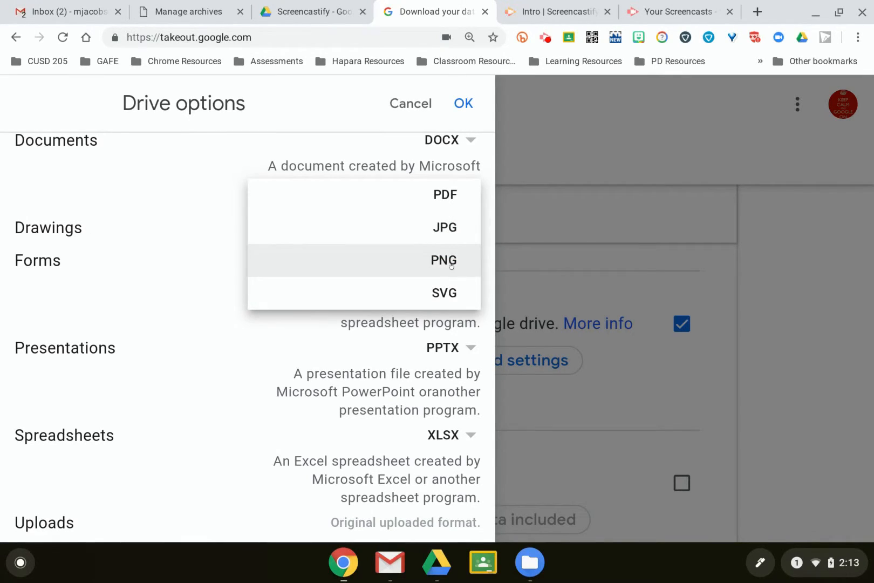
pyautogui.press('Escape')
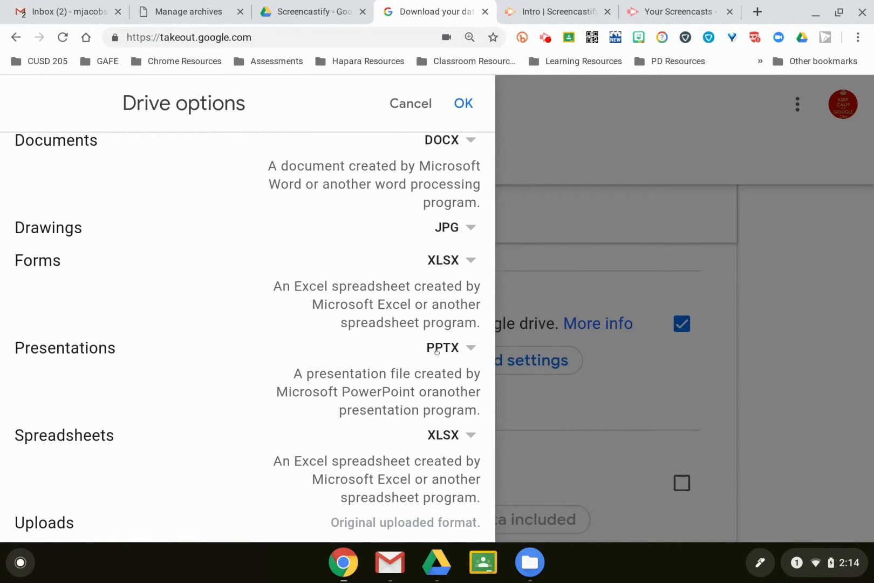
pyautogui.scroll(3, 298, 359)
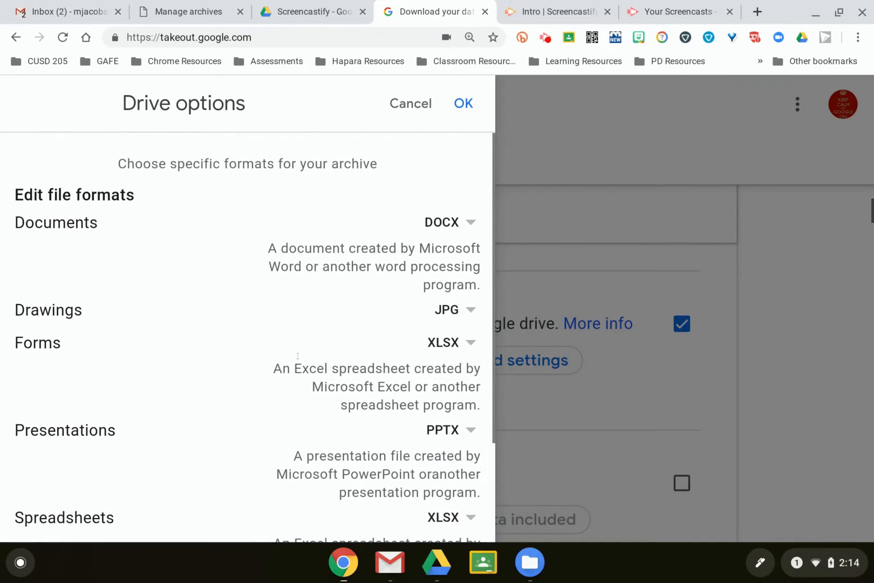
pyautogui.click(463, 103)
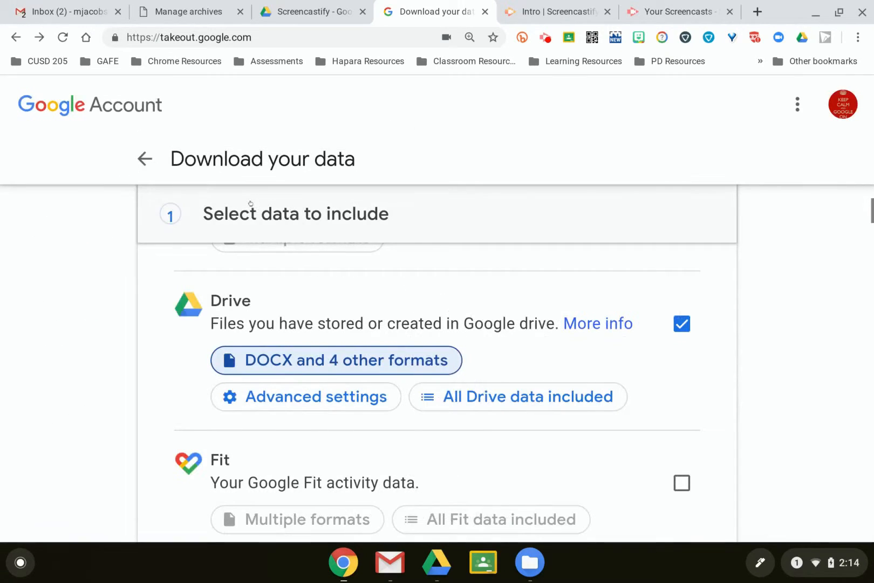
# Accept Drive's advanced settings without including named and uploaded versions.
pyautogui.click(375, 398)
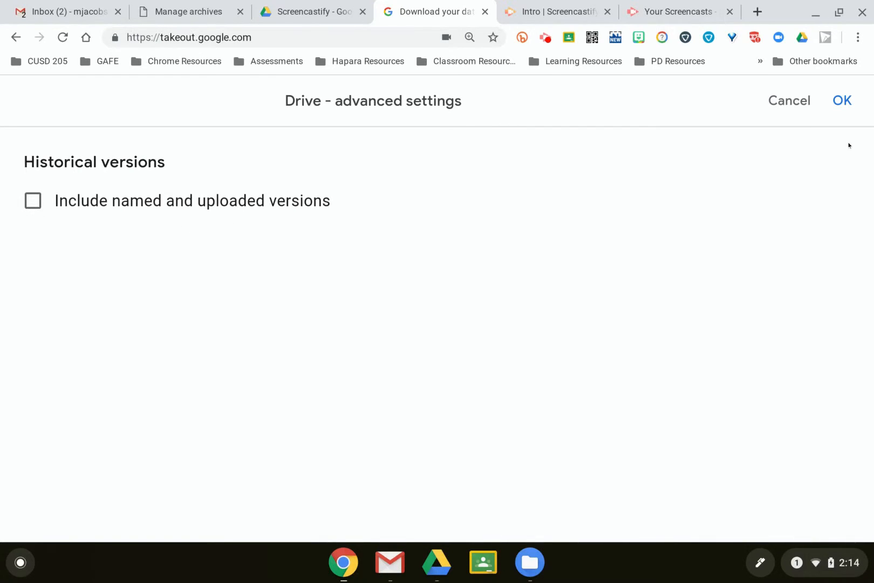
pyautogui.click(840, 101)
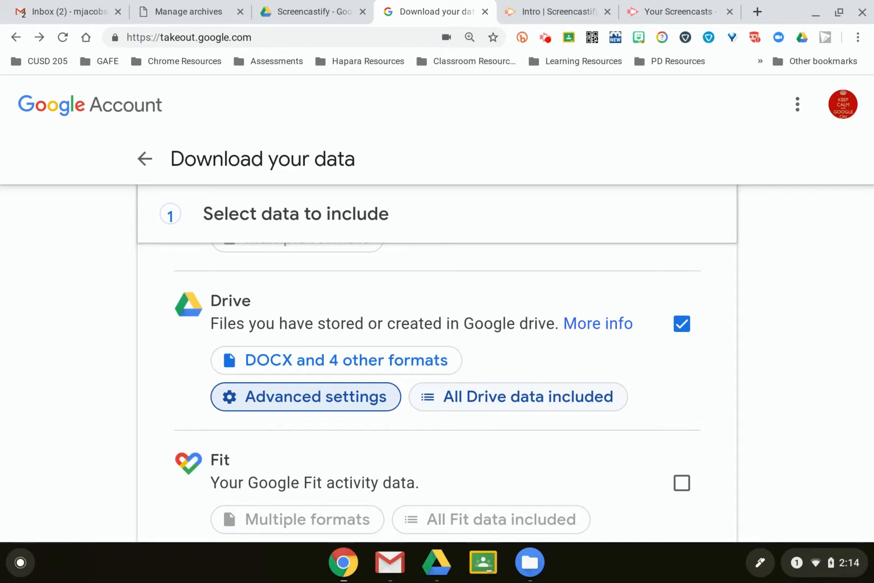
# Review the Drive folders available for the archive, deselect them all and include only Very Important Stuff.
pyautogui.click(449, 397)
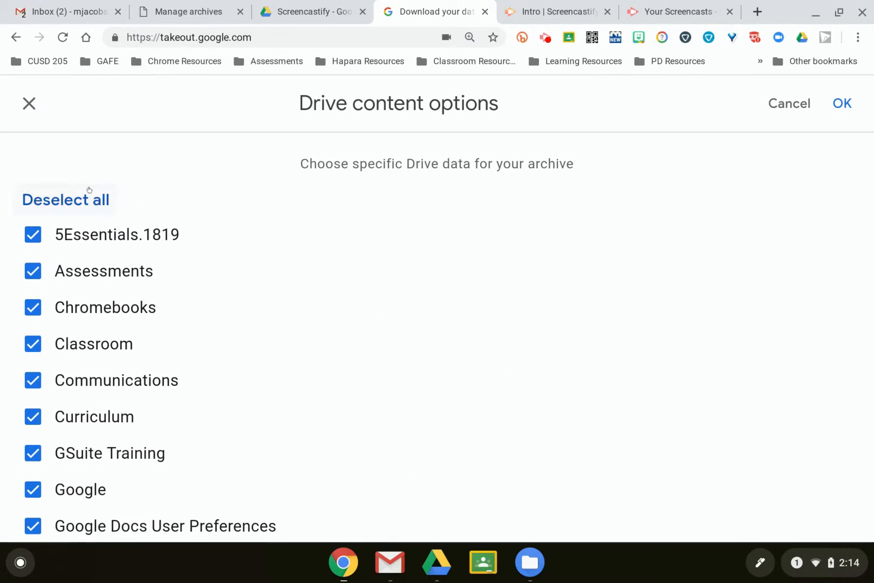
pyautogui.scroll(-1, 94, 252)
pyautogui.scroll(-4, 113, 281)
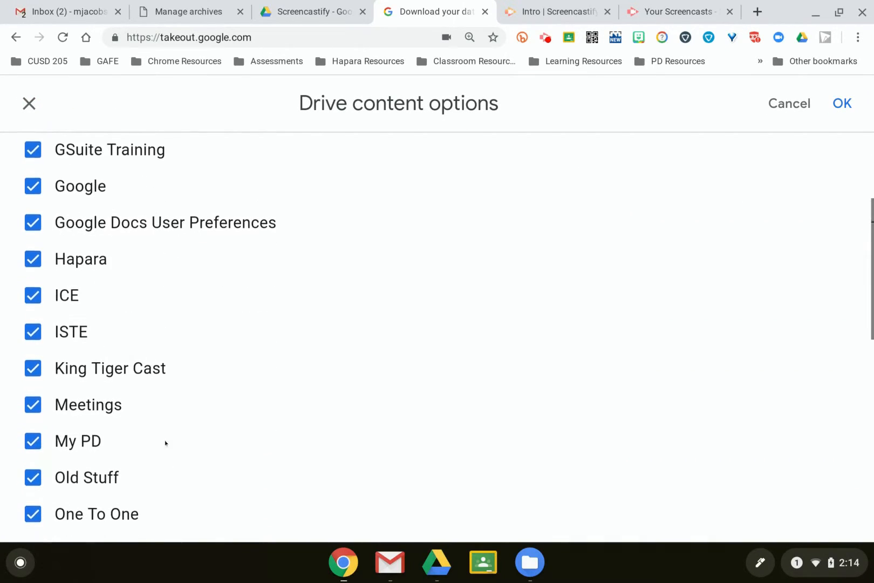
pyautogui.scroll(2, 104, 320)
pyautogui.scroll(4, 104, 321)
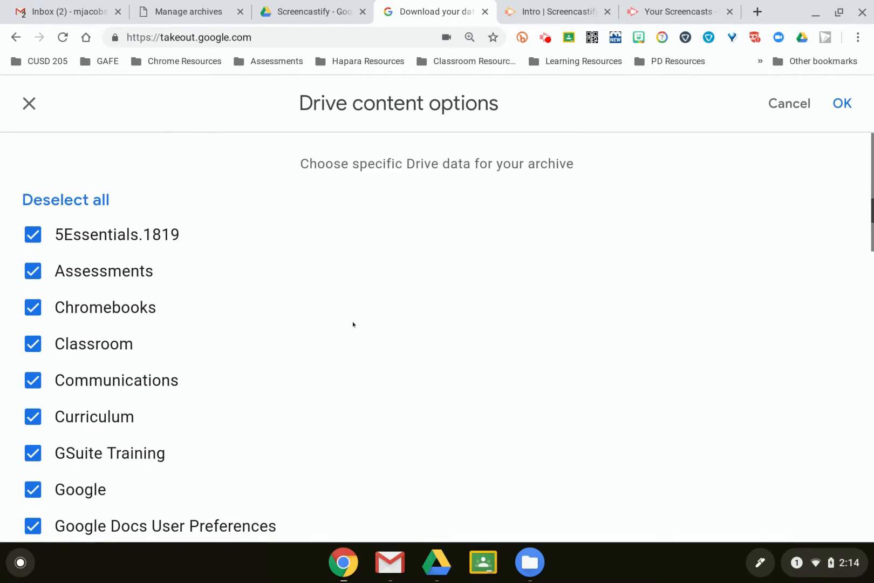
pyautogui.scroll(-10, 316, 300)
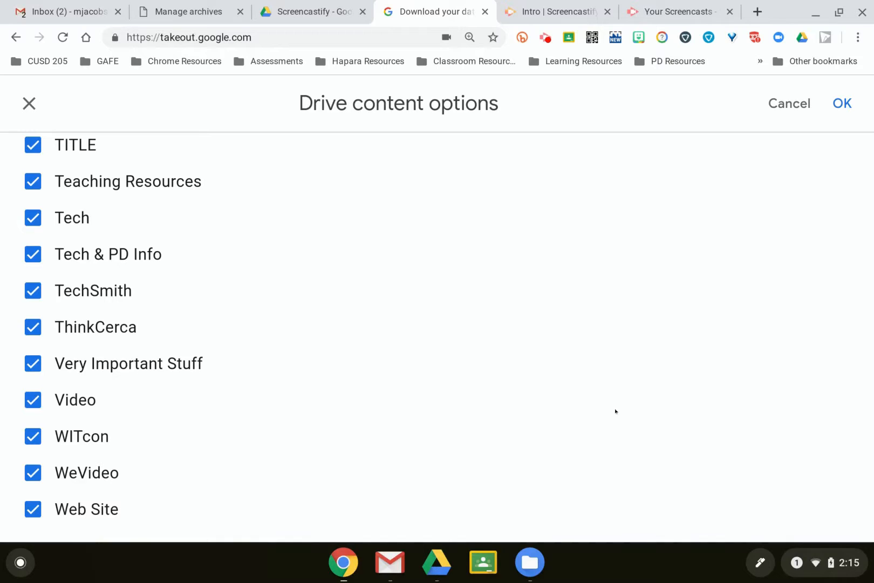
pyautogui.scroll(20, 291, 412)
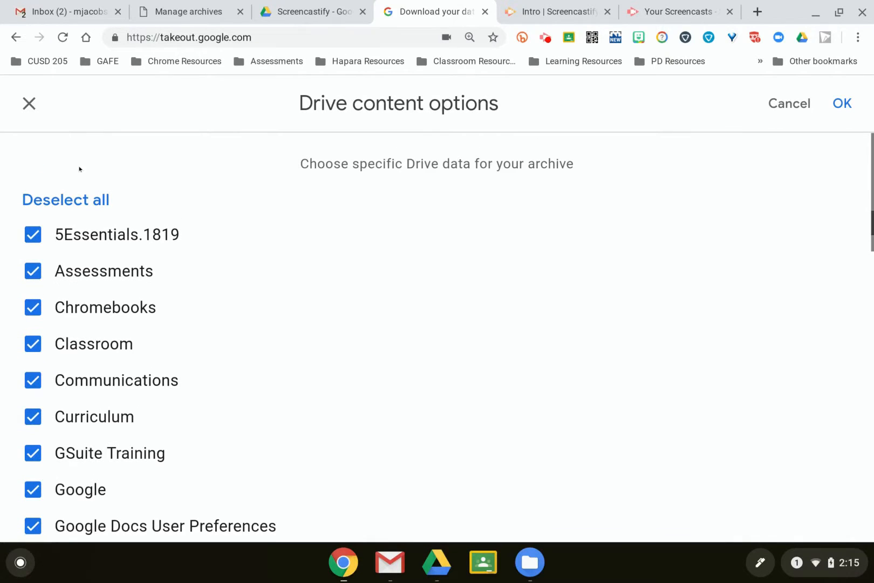
pyautogui.click(64, 202)
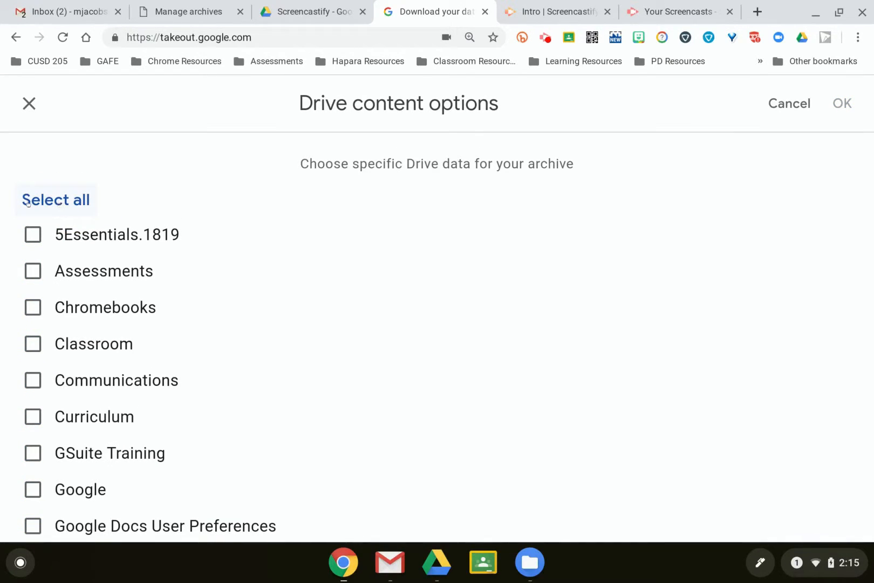
pyautogui.scroll(-13, 234, 280)
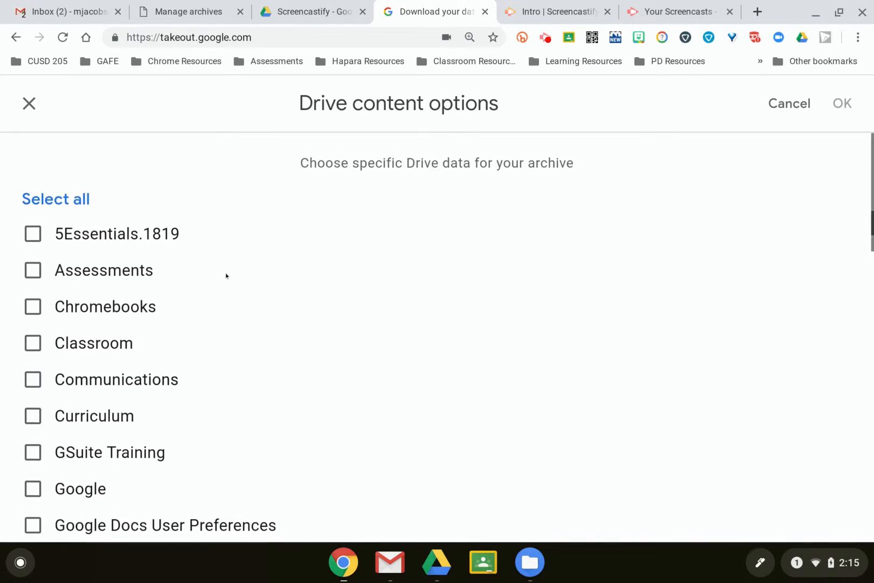
pyautogui.scroll(-4, 234, 279)
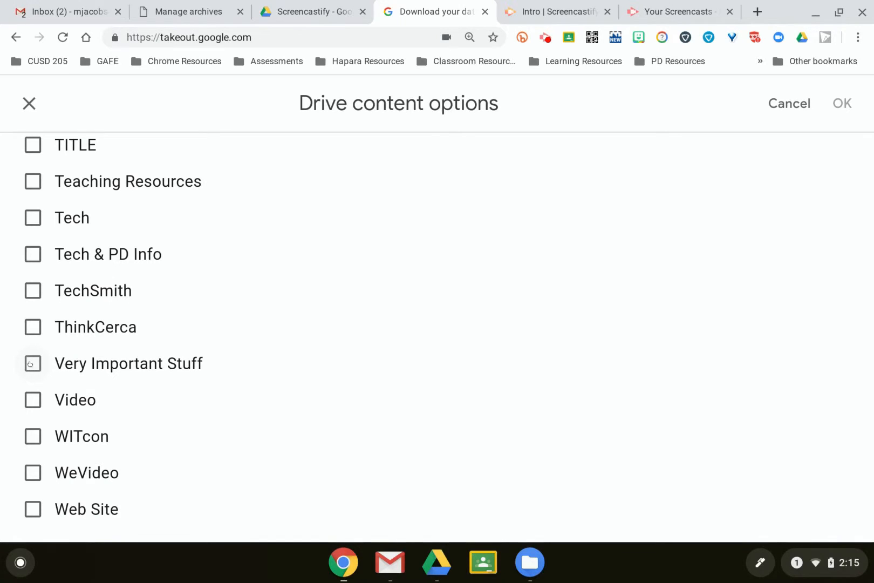
pyautogui.click(30, 364)
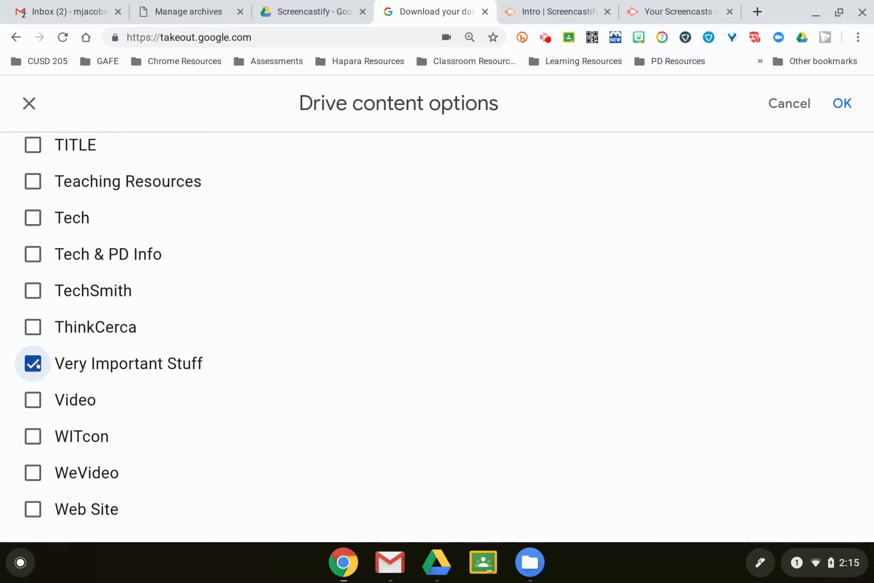
pyautogui.click(834, 103)
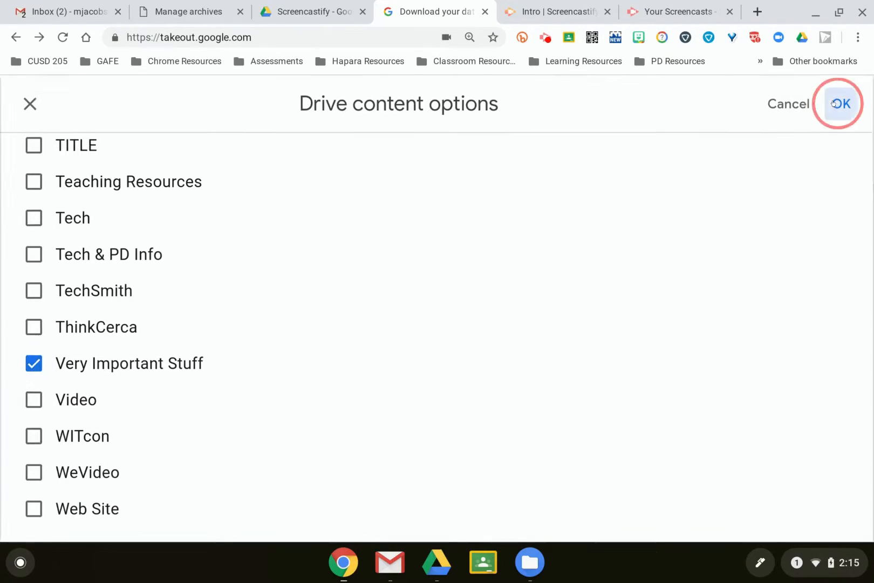
# Finish the data selection and proceed to customizing the archive format.
pyautogui.scroll(-10, 790, 372)
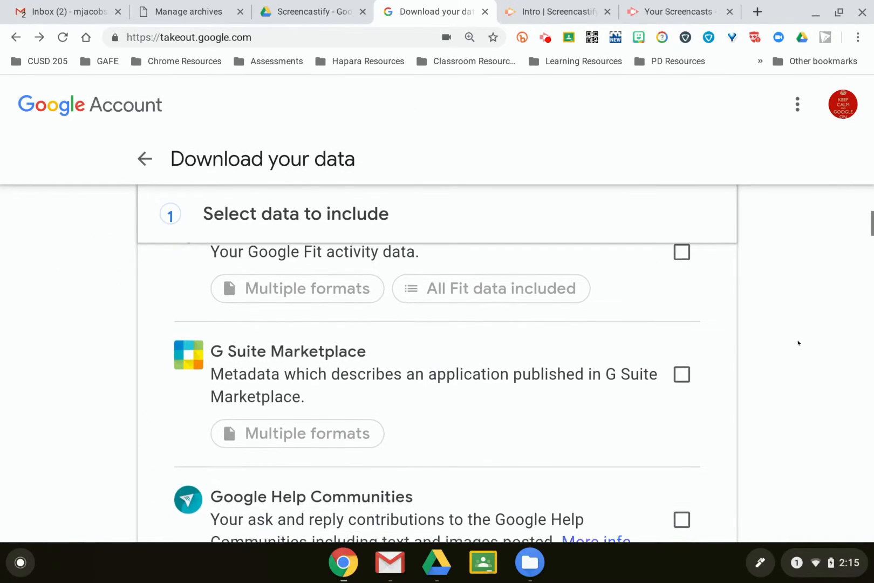
pyautogui.scroll(-5, 753, 346)
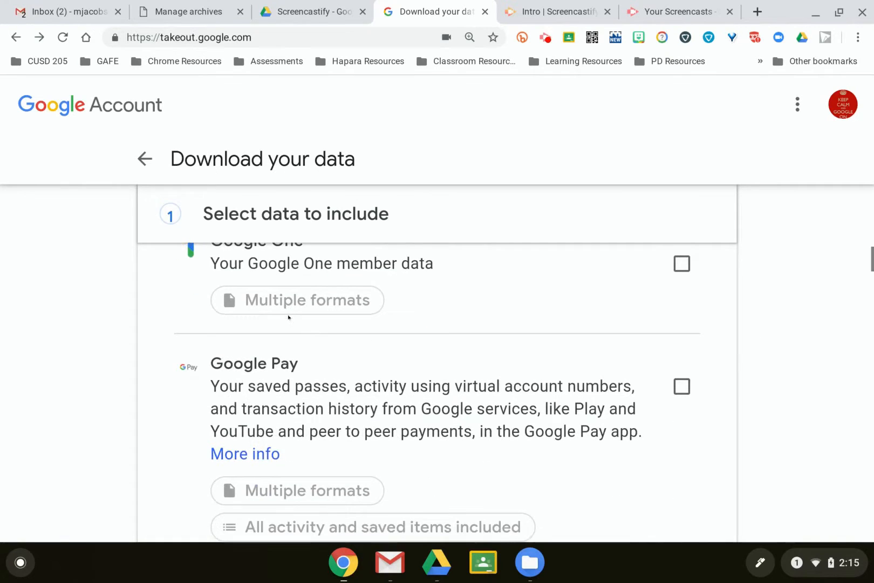
pyautogui.scroll(-20, 772, 403)
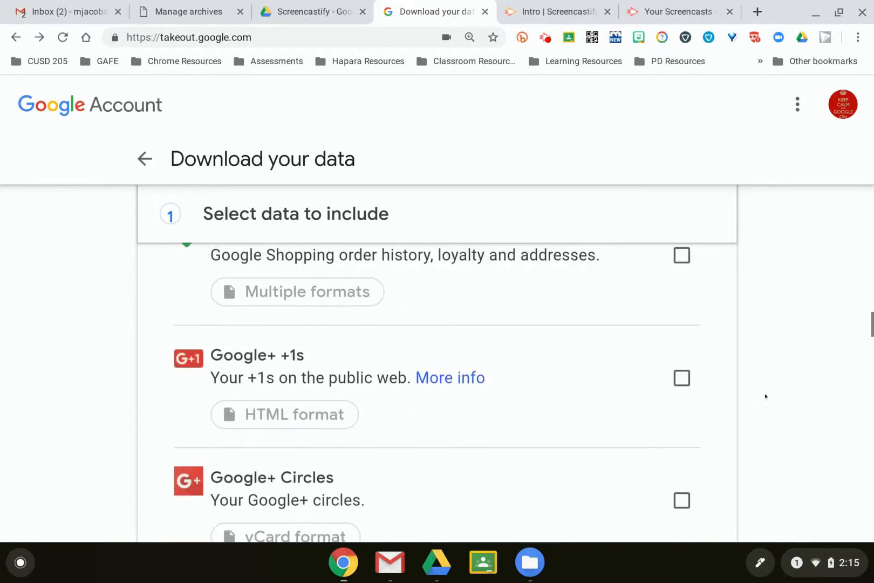
pyautogui.scroll(-20, 746, 395)
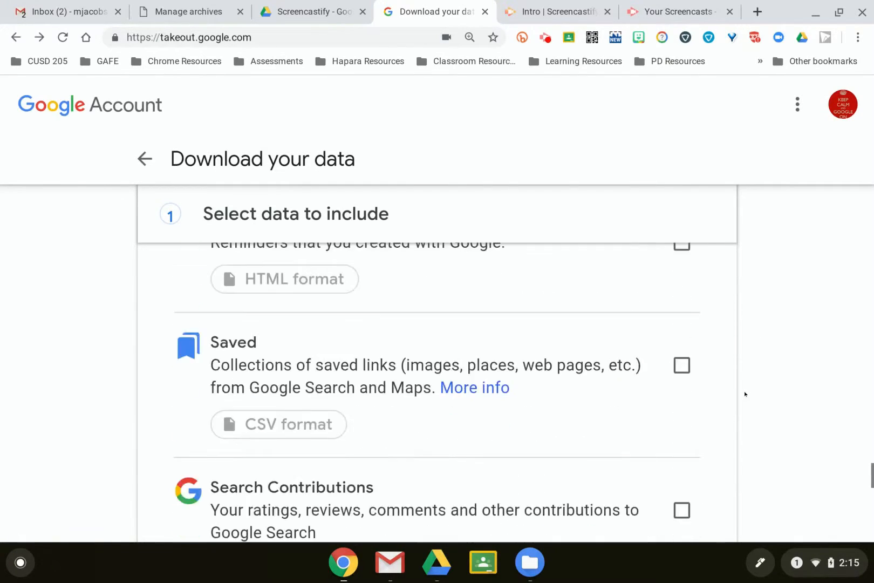
pyautogui.scroll(3, 755, 383)
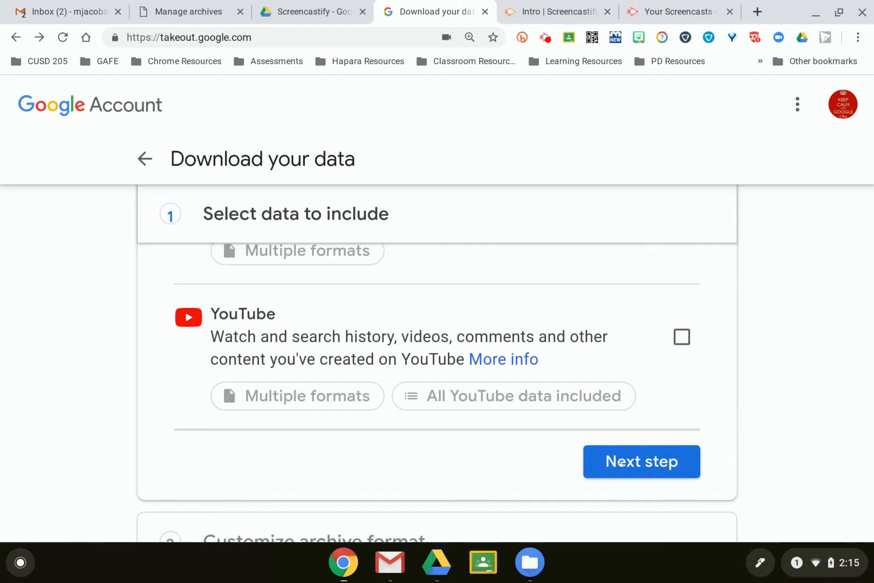
pyautogui.click(621, 463)
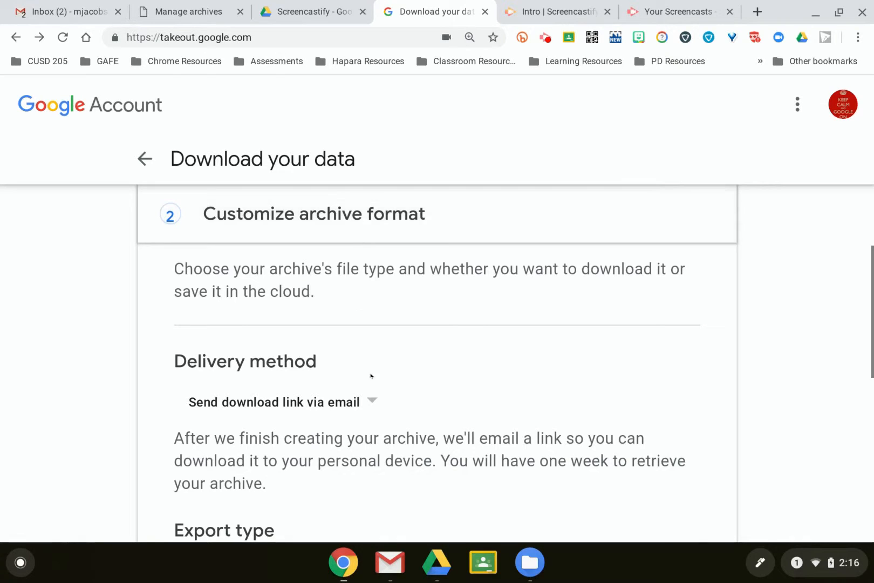
# Set the archive's delivery method to Send download link via email.
pyautogui.click(358, 401)
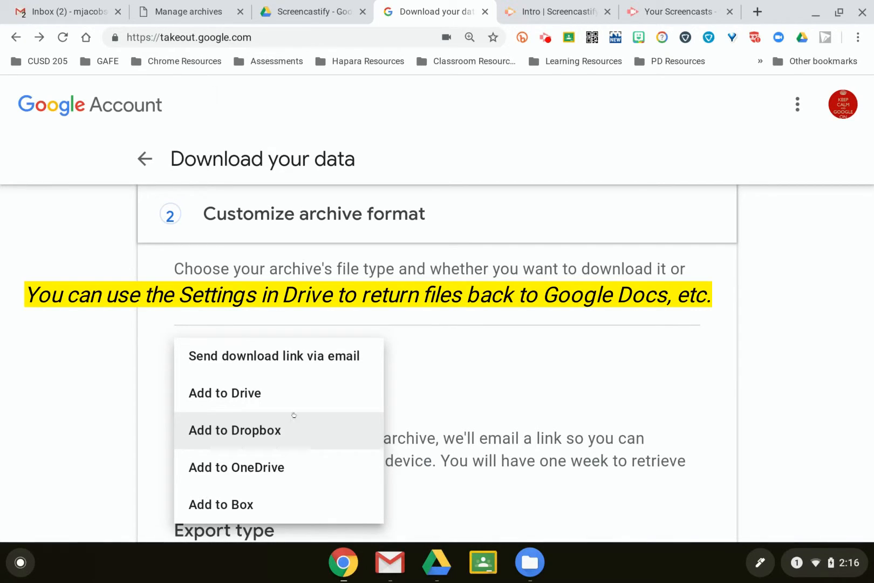
pyautogui.click(266, 357)
pyautogui.scroll(-1, 456, 342)
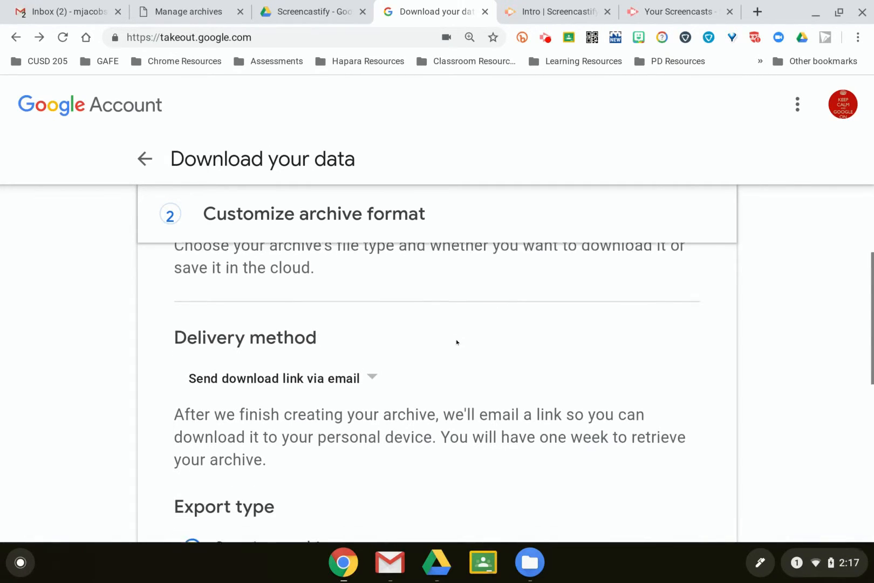
# Choose .zip as the archive's file type and check the archive size options, keeping 2GB.
pyautogui.scroll(-4, 457, 342)
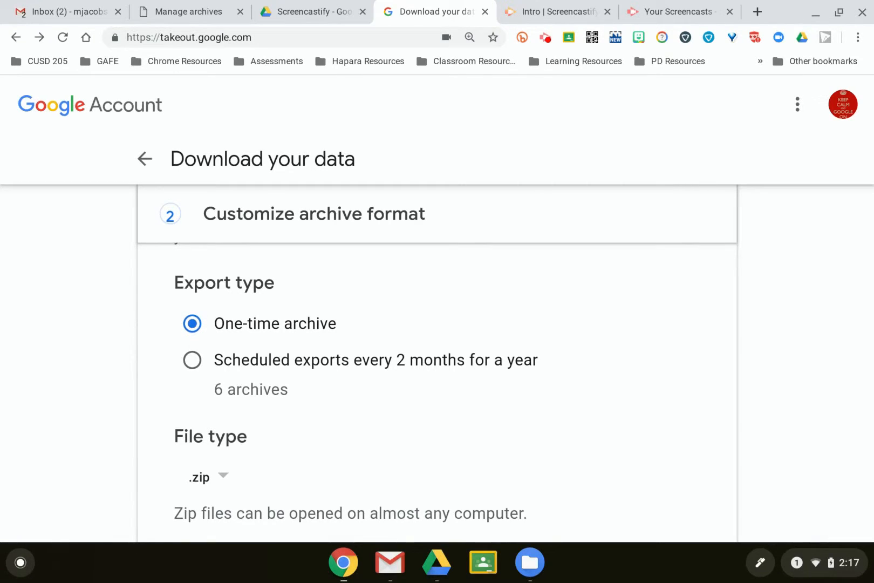
pyautogui.scroll(-1, 319, 323)
pyautogui.scroll(-3, 319, 322)
pyautogui.click(205, 339)
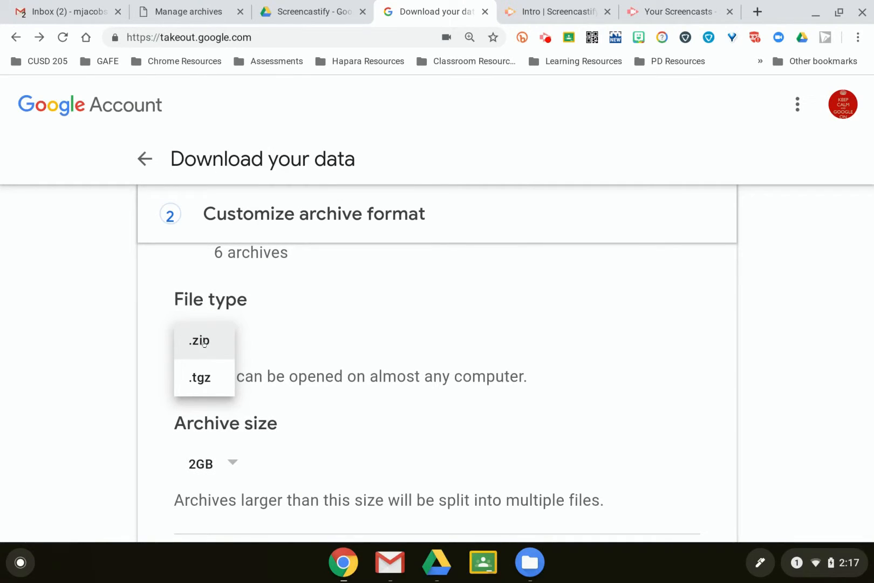
pyautogui.click(204, 341)
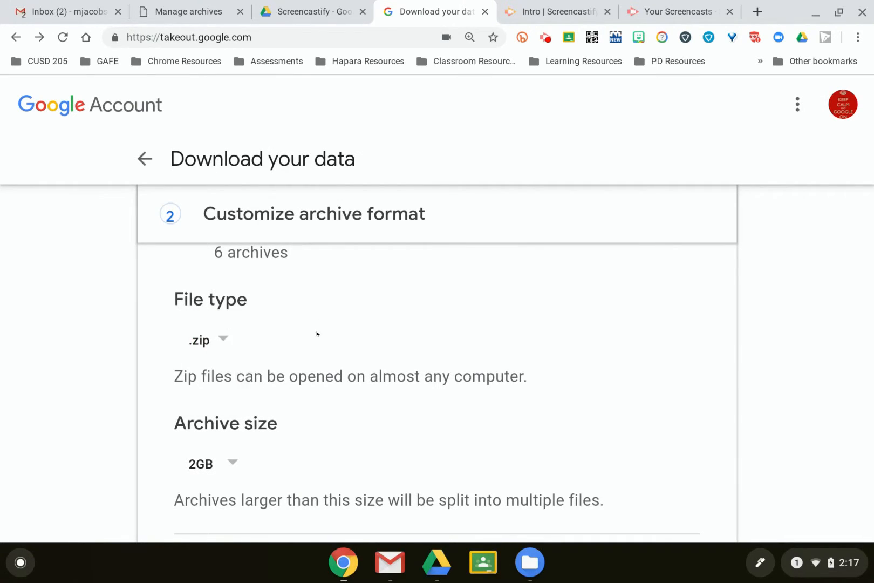
pyautogui.scroll(-2, 371, 401)
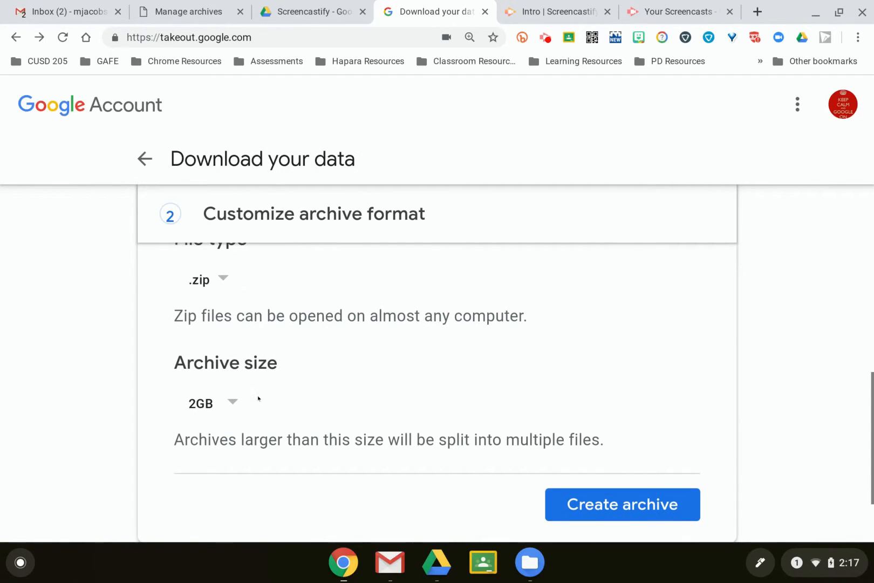
pyautogui.click(204, 405)
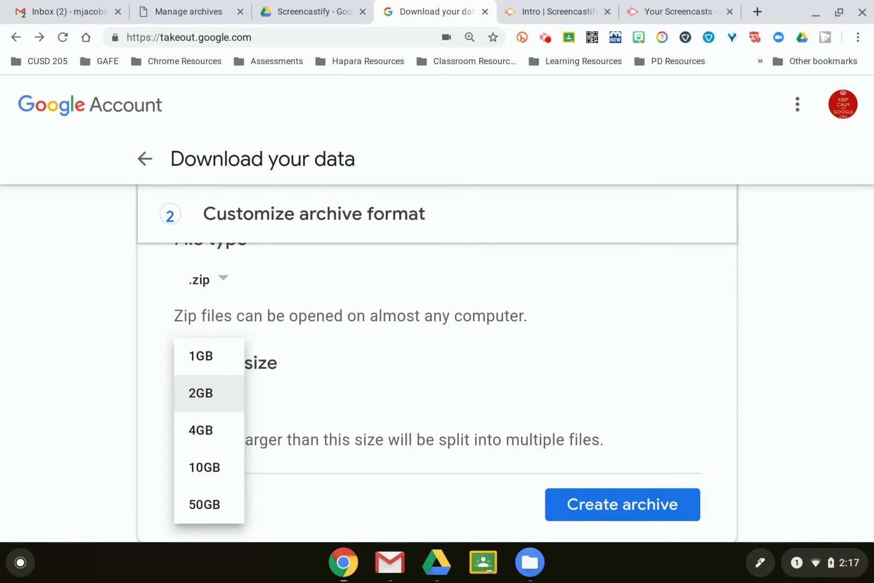
pyautogui.click(369, 396)
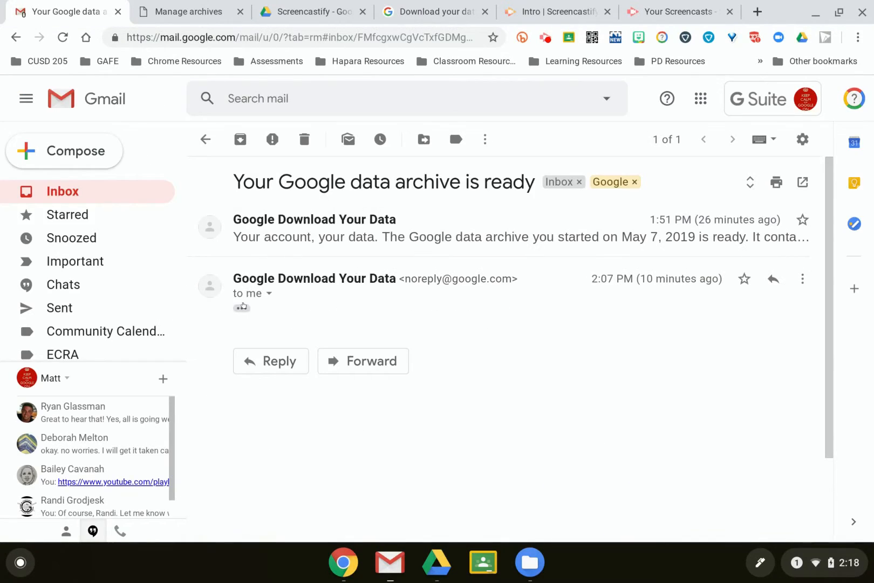
# Reveal the hidden content of the latest archive-ready email in Gmail and request the archive download.
pyautogui.click(241, 308)
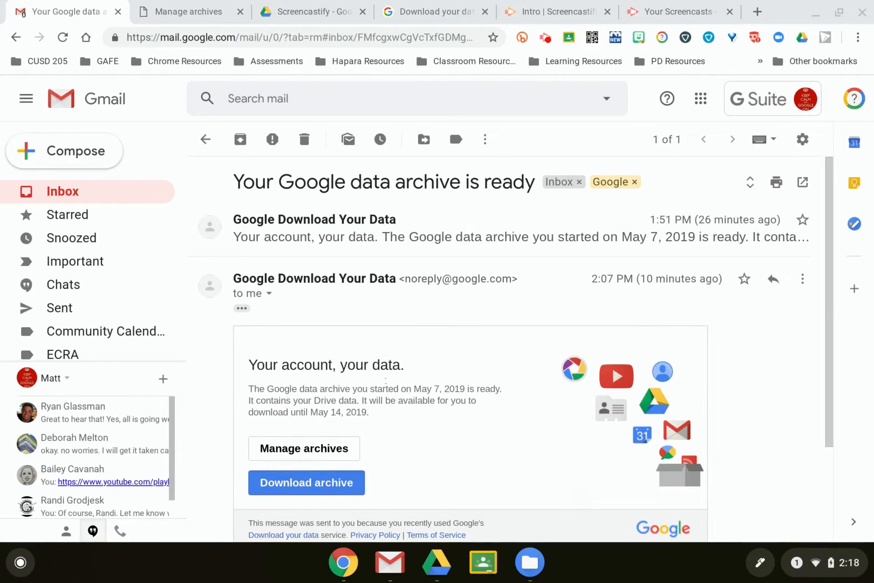
pyautogui.scroll(-3, 378, 356)
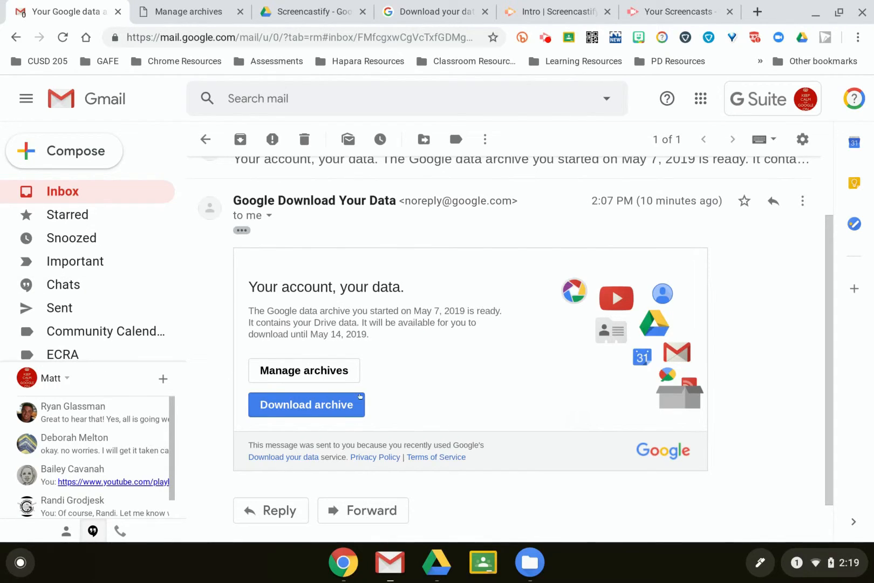
pyautogui.click(360, 402)
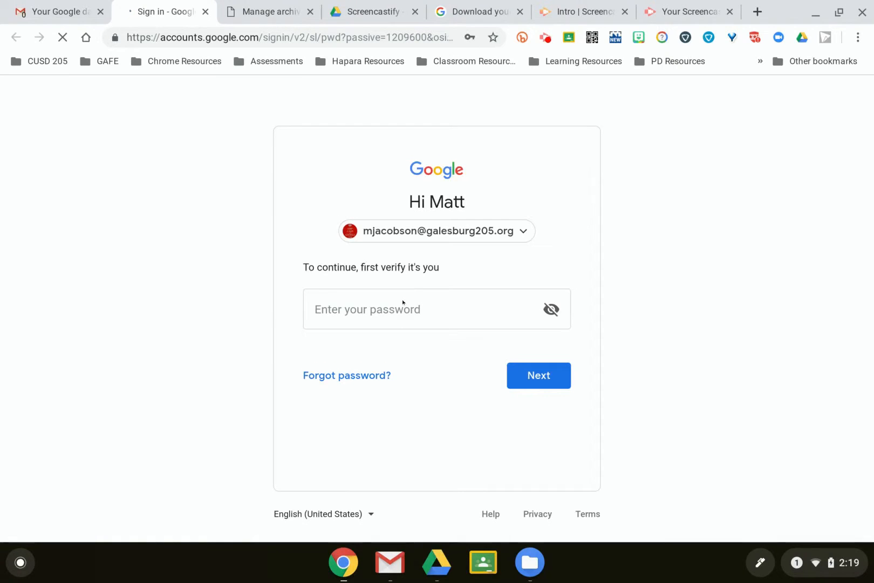
# Verify the account by entering its password so the archive downloads.
pyautogui.click(391, 312)
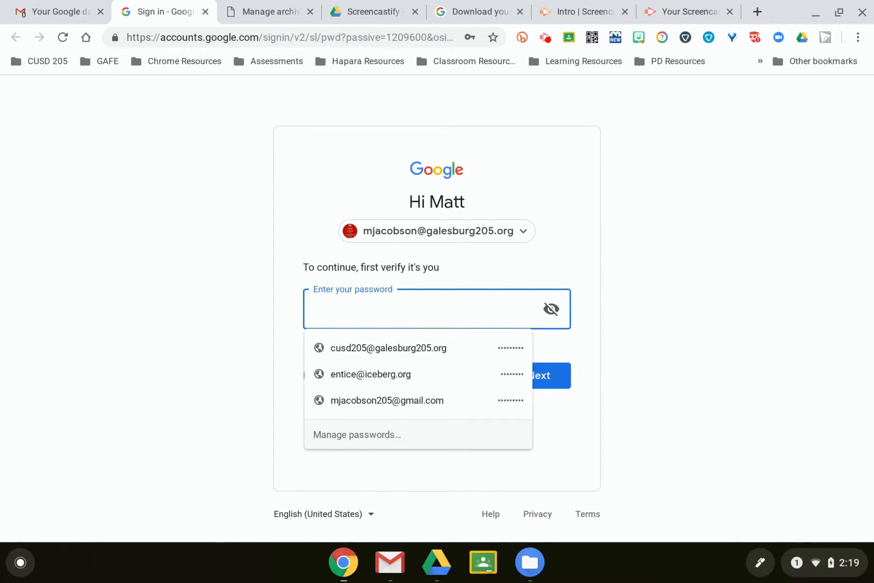
pyautogui.write('•••••••••')
pyautogui.press('Return')
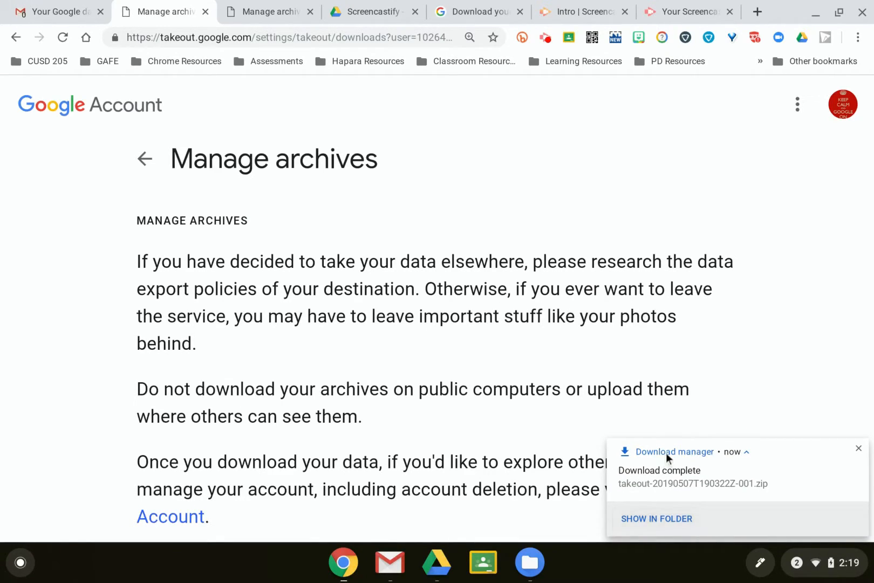
# Show the downloaded takeout zip in its folder and browse inside it to Takeout, Drive, Very Important Stuff.
pyautogui.click(653, 516)
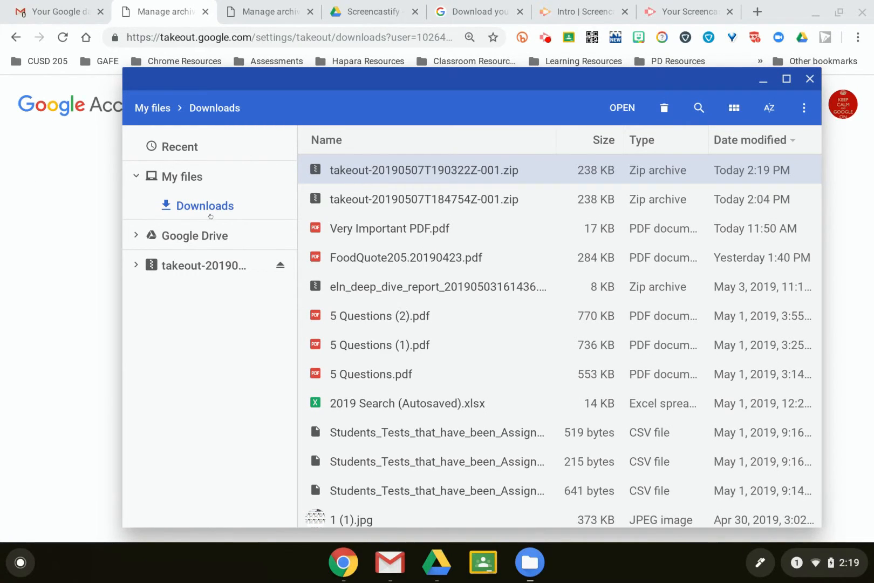
pyautogui.doubleClick(406, 171)
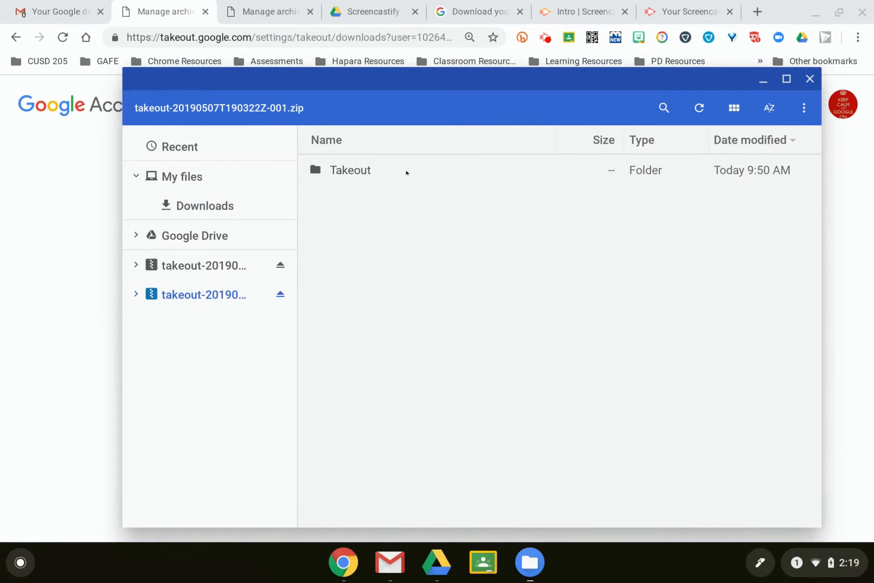
pyautogui.doubleClick(356, 172)
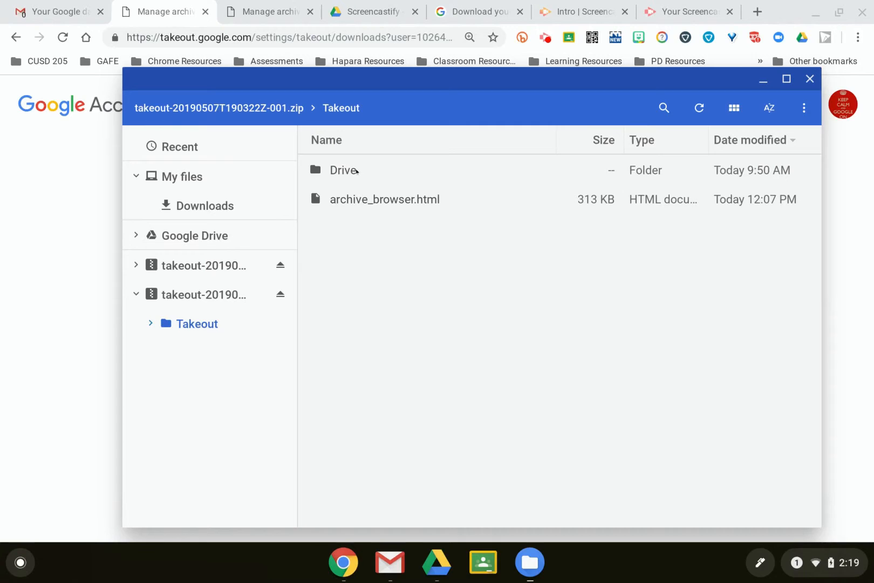
pyautogui.doubleClick(355, 172)
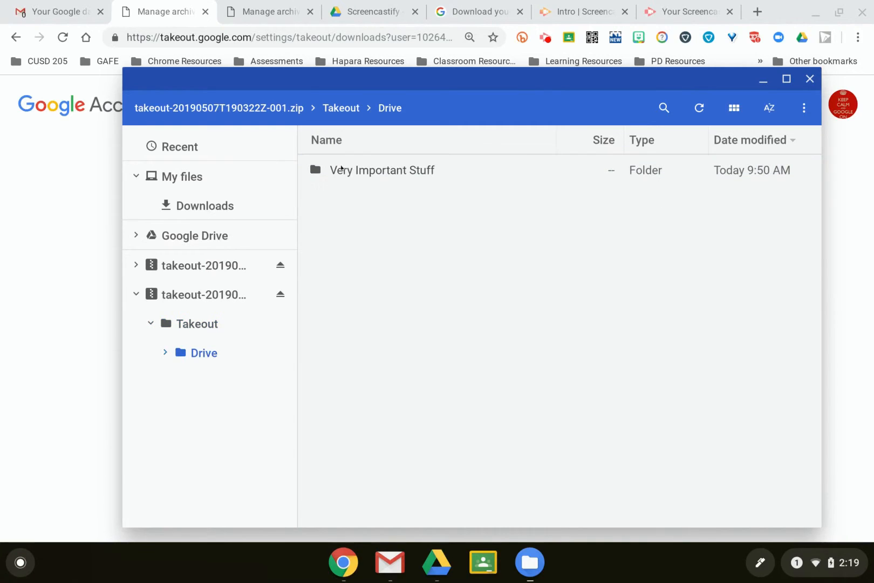
pyautogui.doubleClick(347, 172)
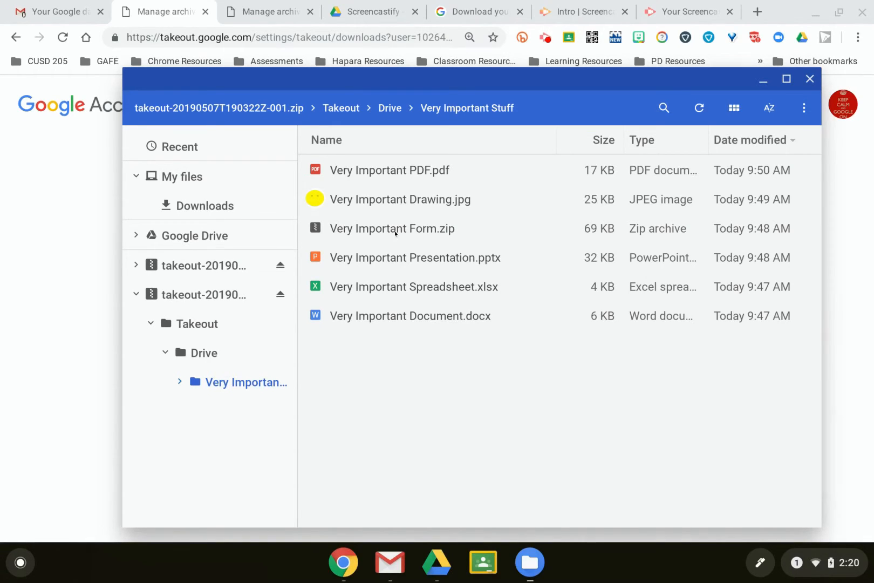
# Look inside Very Important Form.zip, return to the archive's Drive folder and go up to Takeout.
pyautogui.click(428, 229)
pyautogui.doubleClick(428, 228)
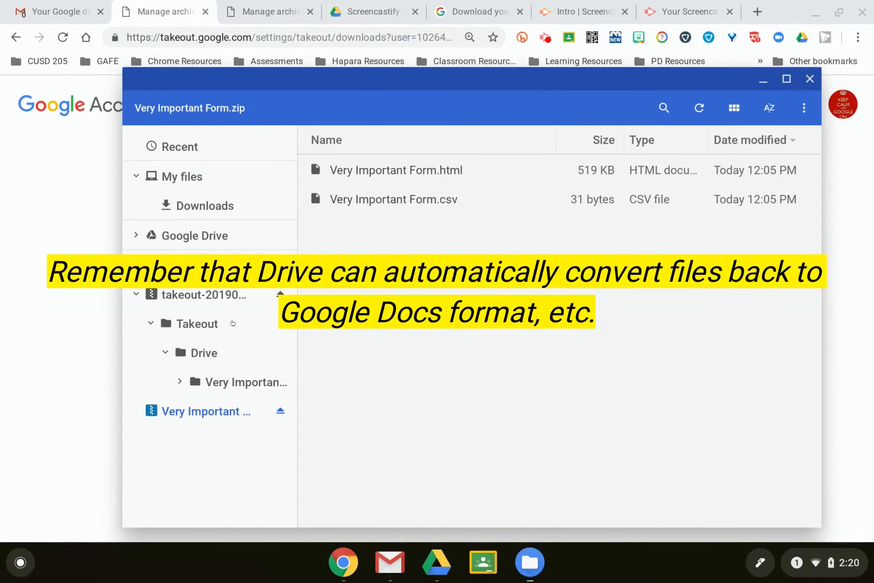
pyautogui.click(200, 354)
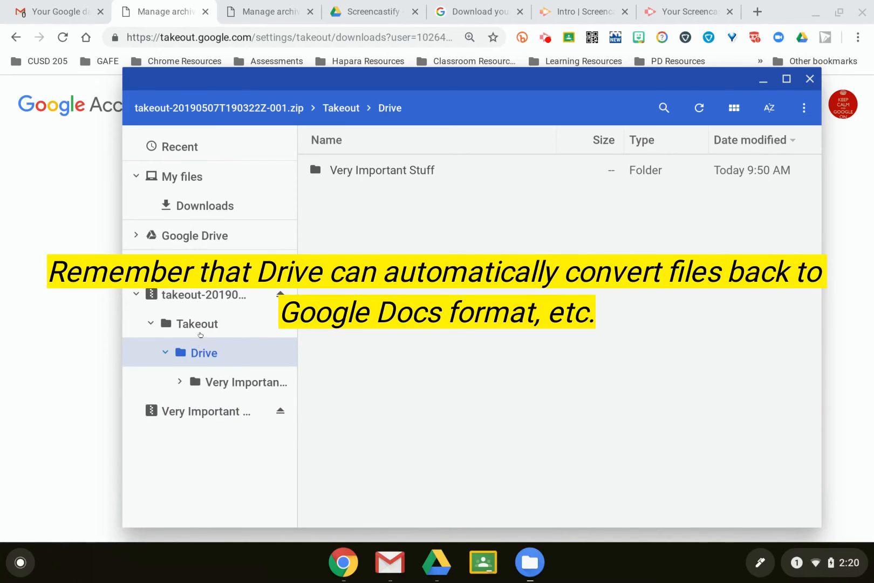
pyautogui.click(340, 111)
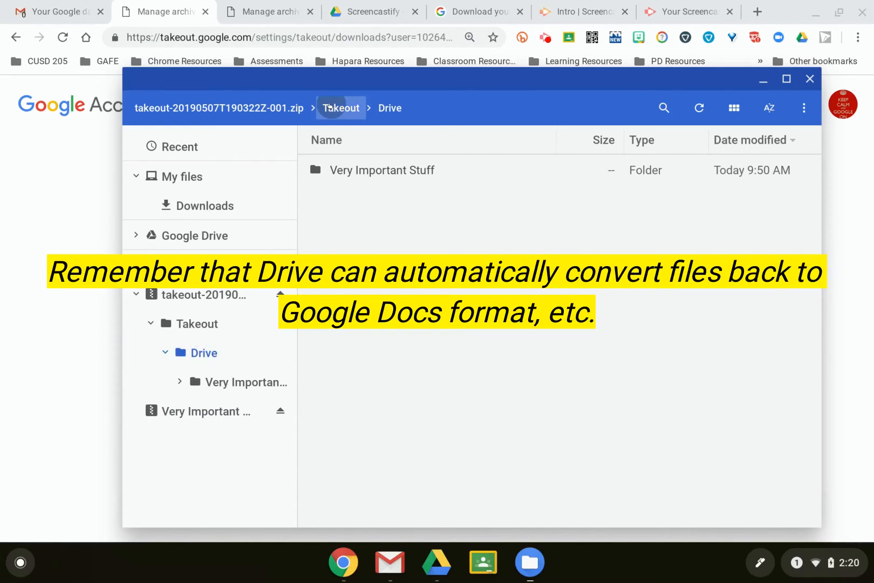